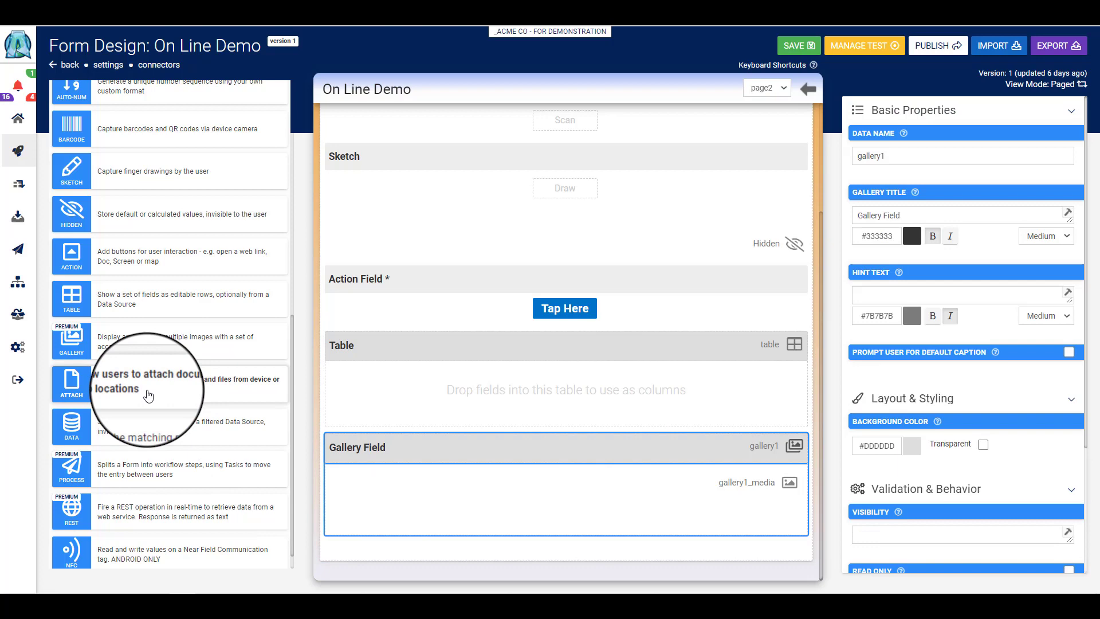
Add an attachment field below the Gallery Field on page2 and set its data name to Attach
left_click_drag(148, 395, 533, 538)
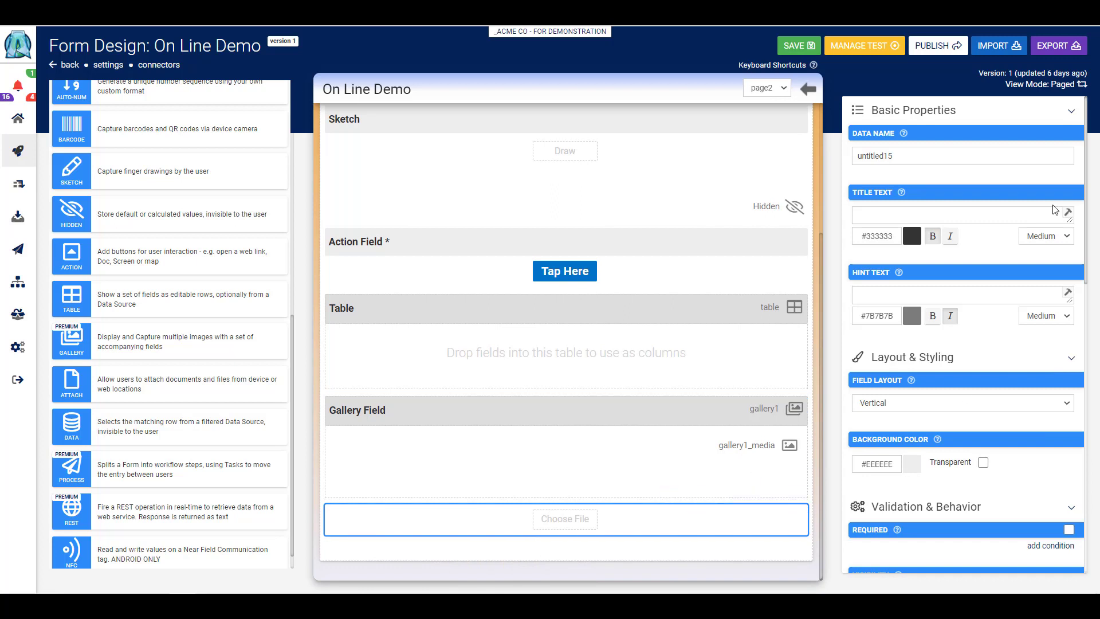
left_click(909, 153)
key("BackSpace")
key("BackSpace")
key("BackSpace")
key("BackSpace")
key("BackSpace")
key("BackSpace")
key("BackSpace")
key("BackSpace")
key("BackSpace")
key("BackSpace")
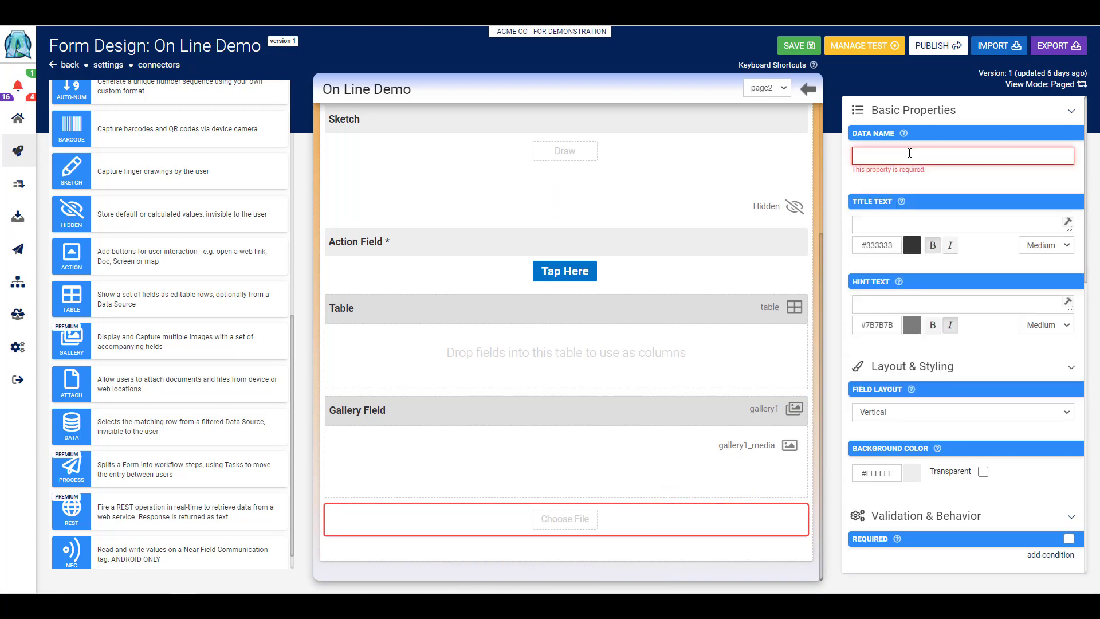
type("Attach")
key("Tab")
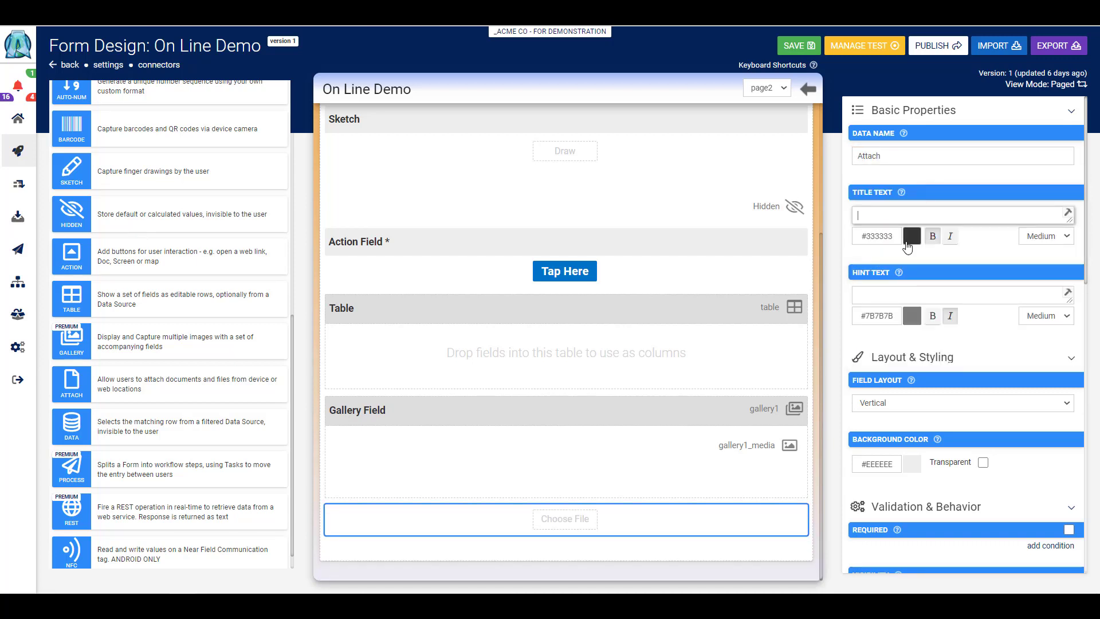
Set the attachment field's title to "Attach Field" and its hint text to "Attach documents here"
type("Att")
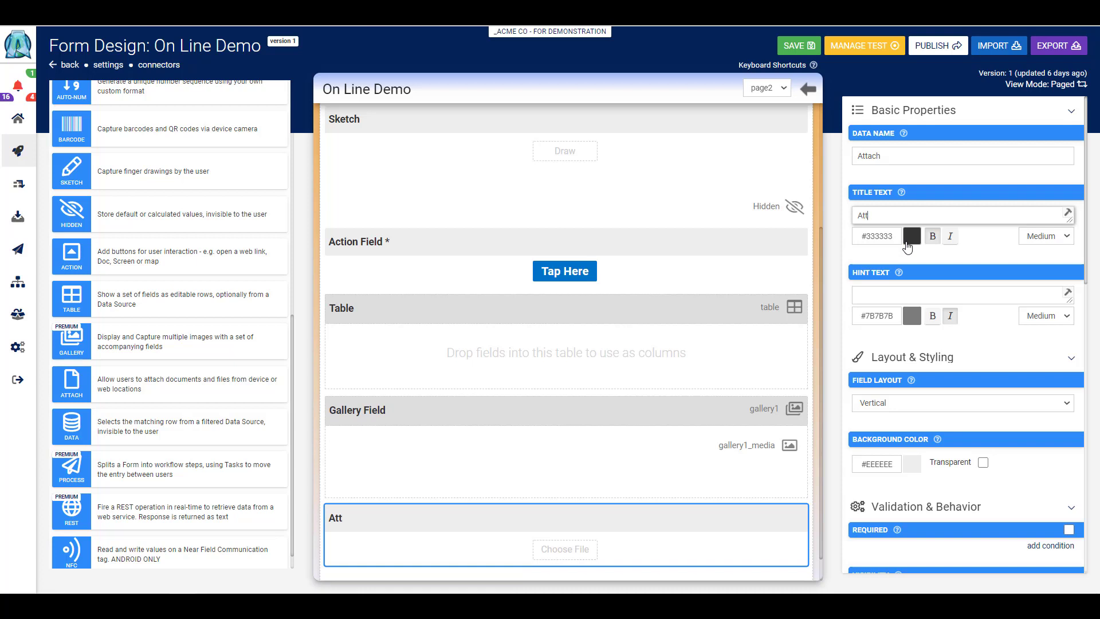
type("ach Field")
left_click(884, 291)
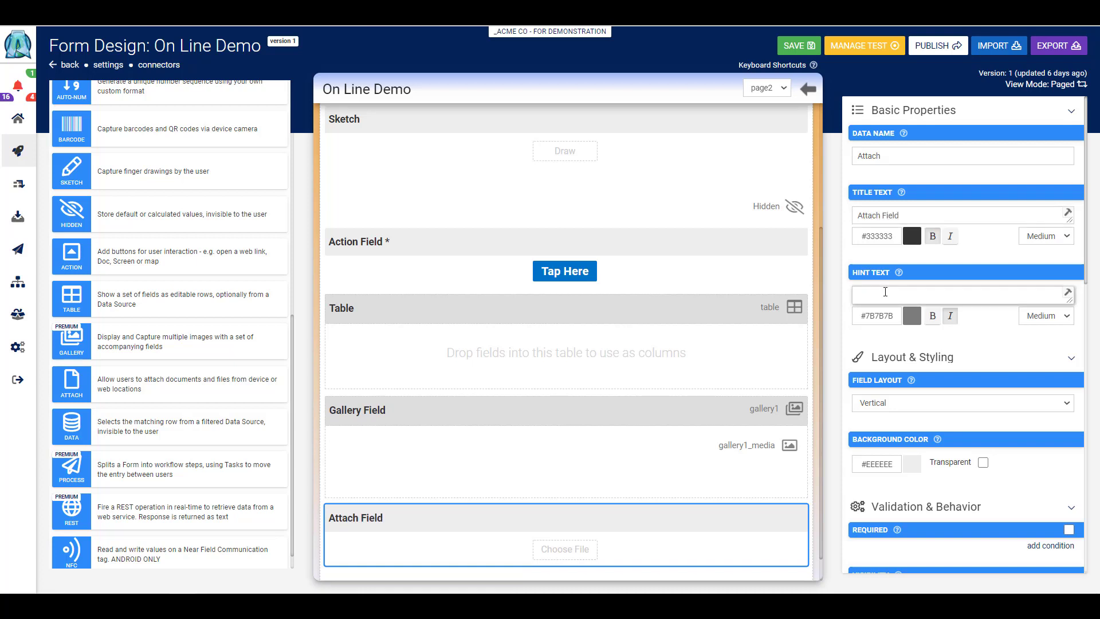
type("Attach")
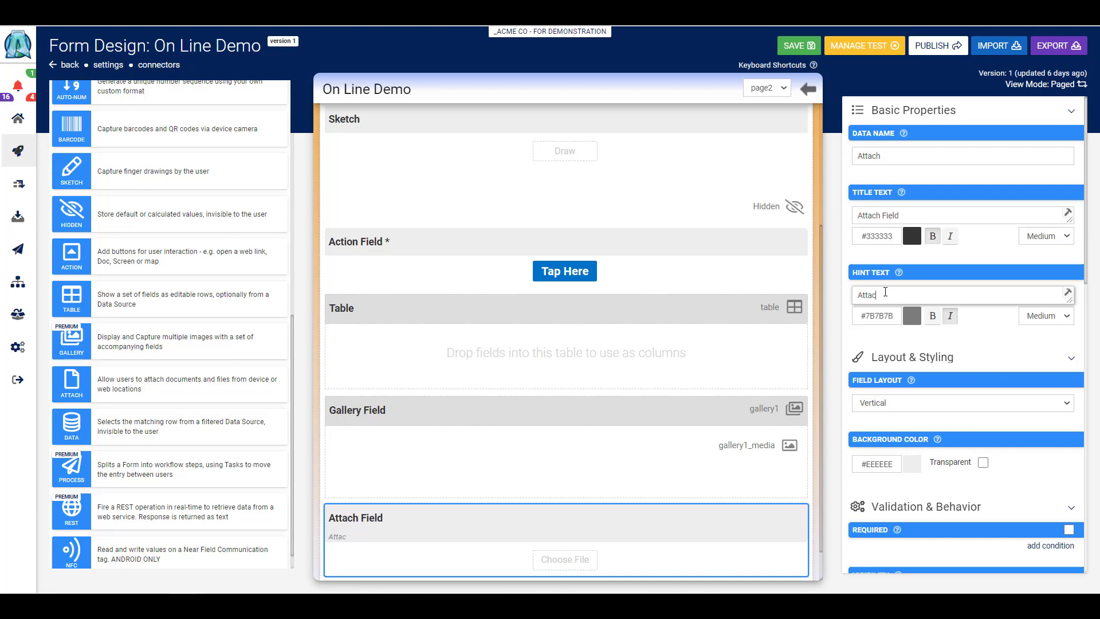
type(" documents here")
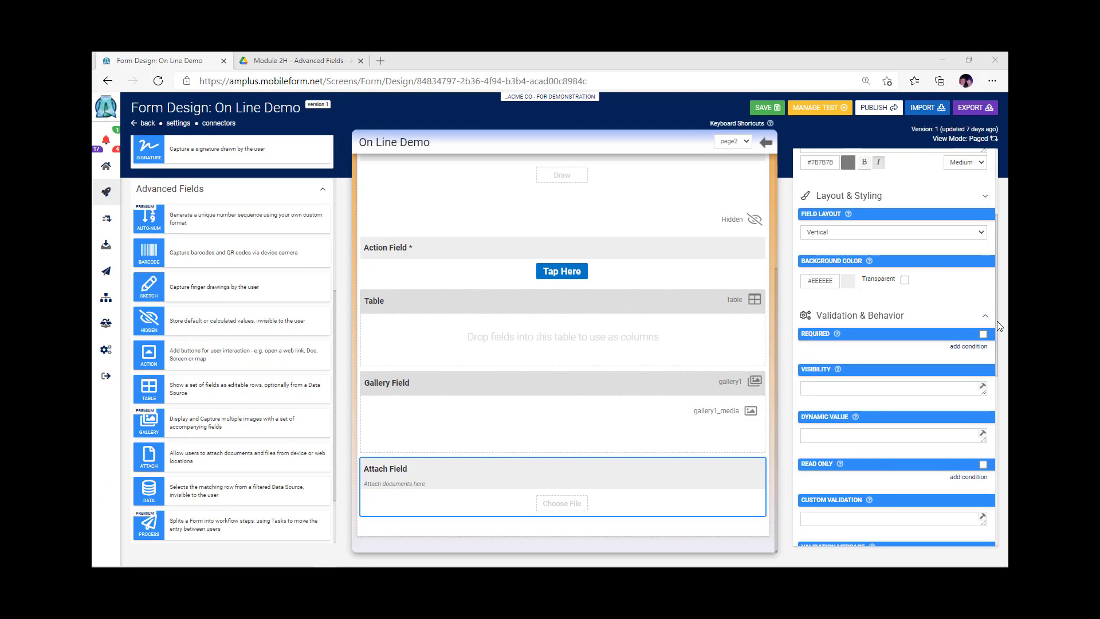
Enable Exclude from Export/Display and Is Personal Data for the Attach Field
left_click_drag(996, 321, 997, 470)
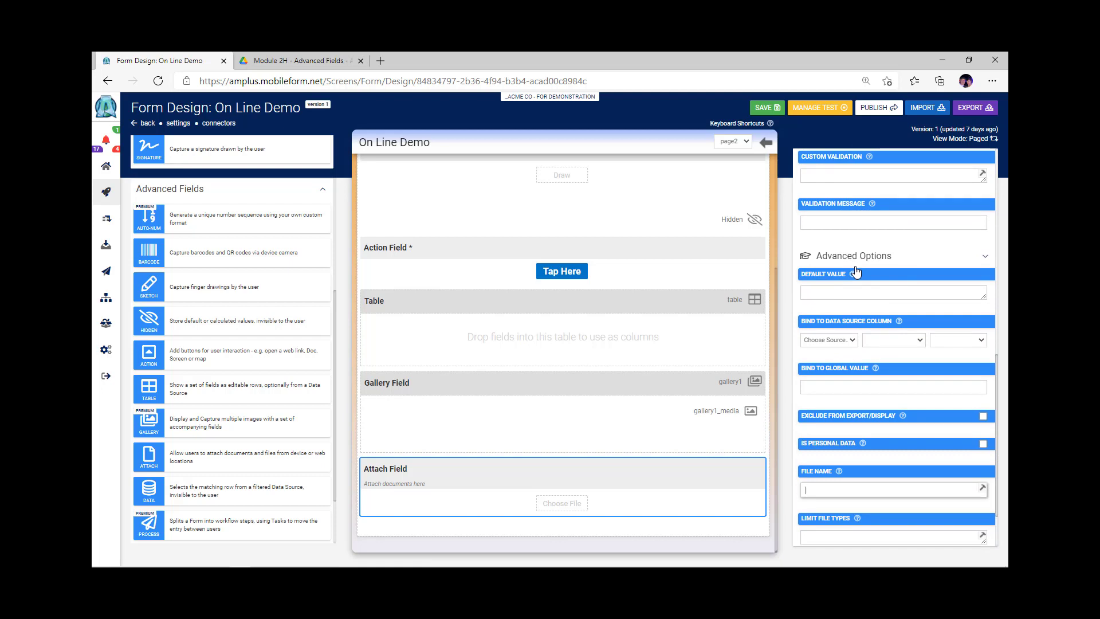
scroll(856, 271, "down", 1)
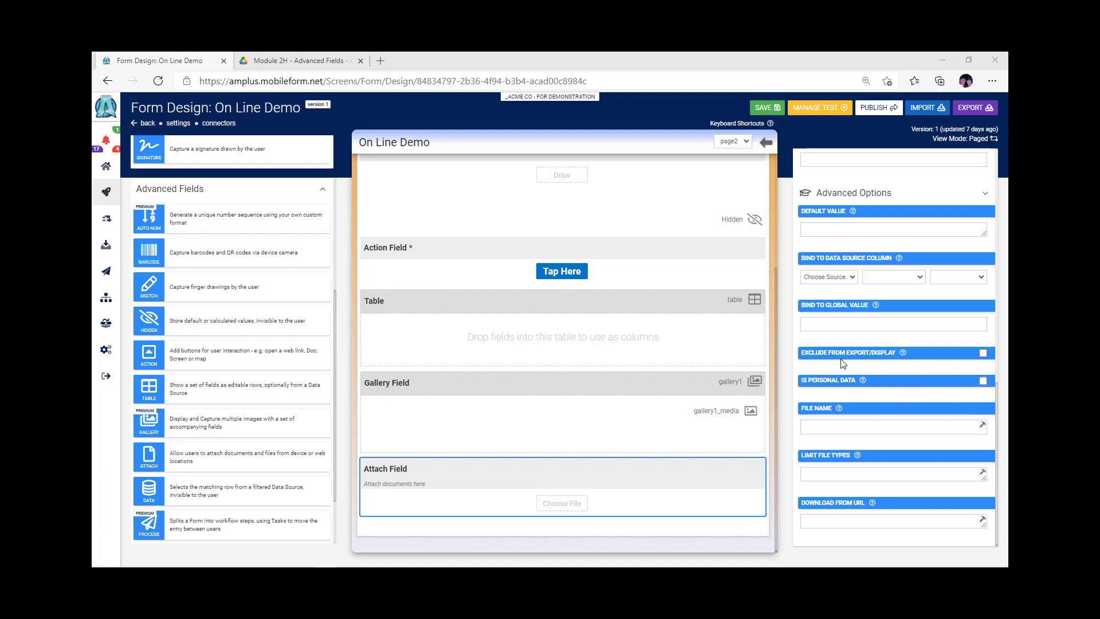
left_click(983, 354)
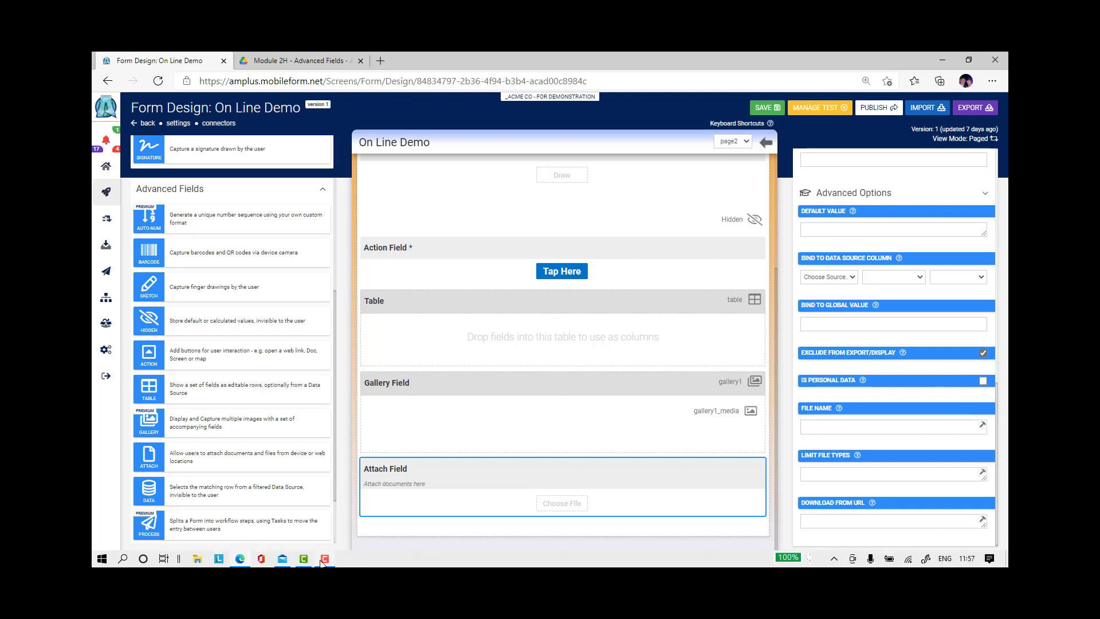
left_click(319, 561)
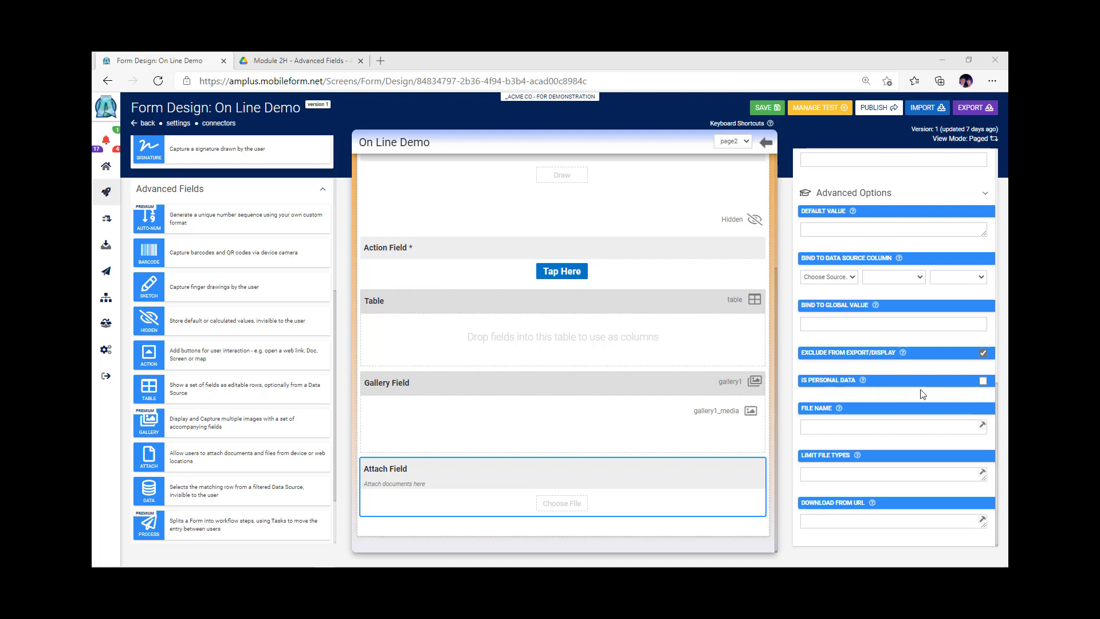
left_click(983, 382)
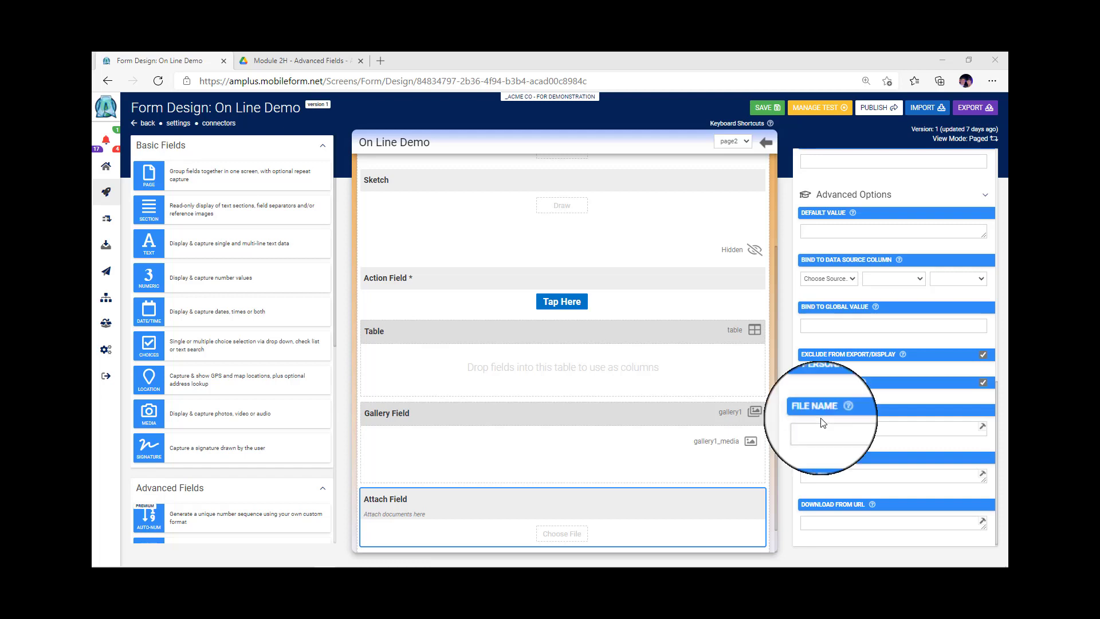
Set the Attach Field's file name to STOCK-{{Store_Name}}-{{Materials}}
left_click(819, 424)
type("STOCK-{{")
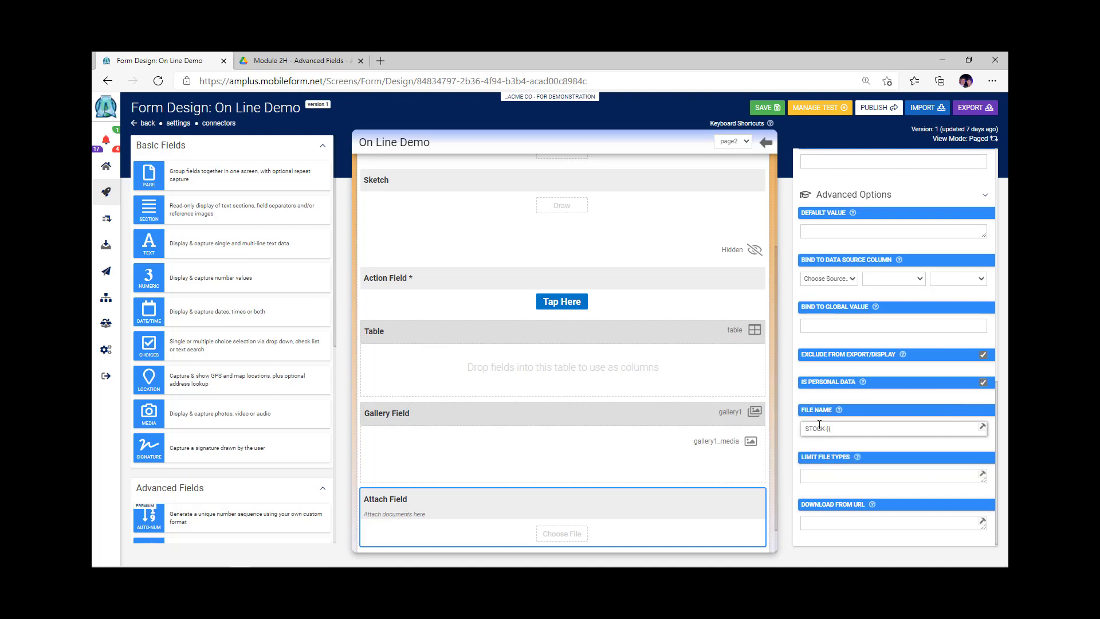
type("Store_Name}}-{{")
type("Materials}}")
Validate the Attach Field's file name expression in the Text Builder and close the builder
left_click(980, 429)
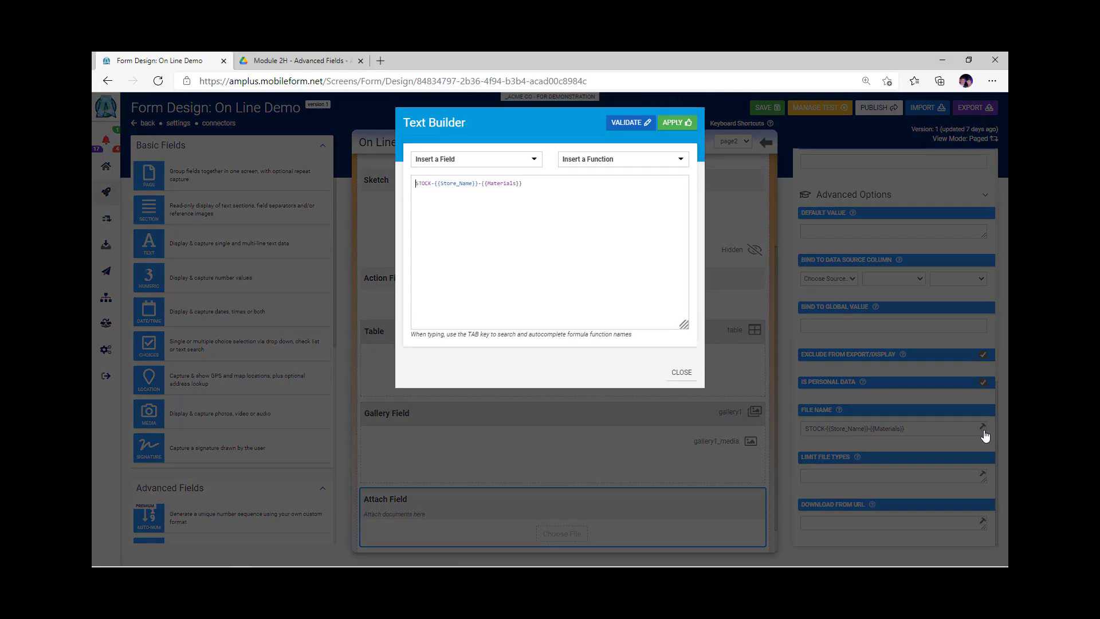
left_click(632, 127)
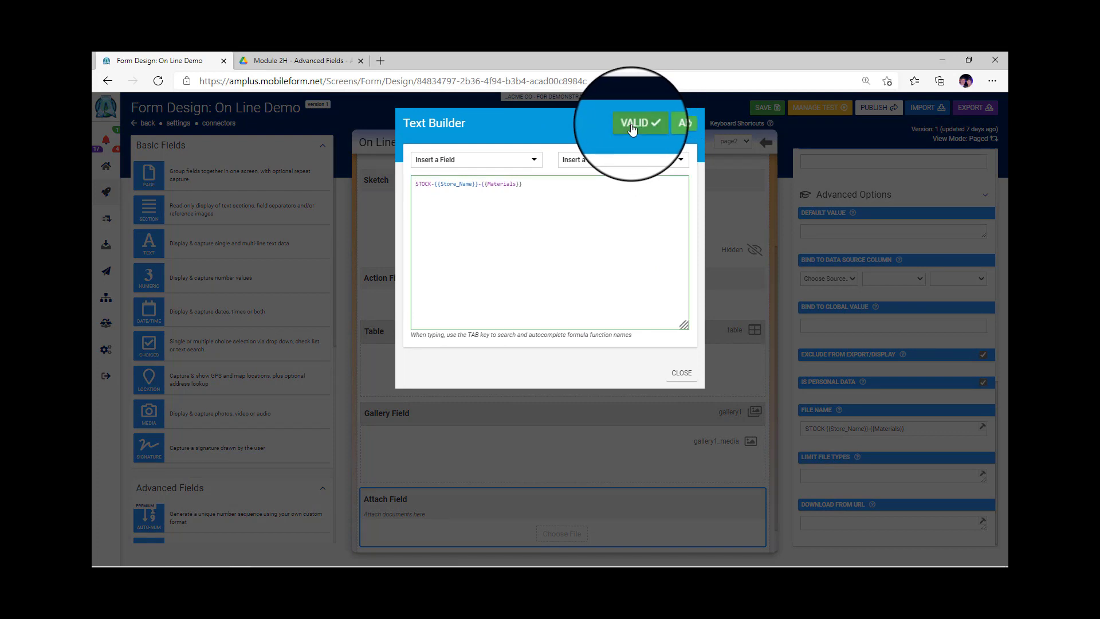
left_click(681, 373)
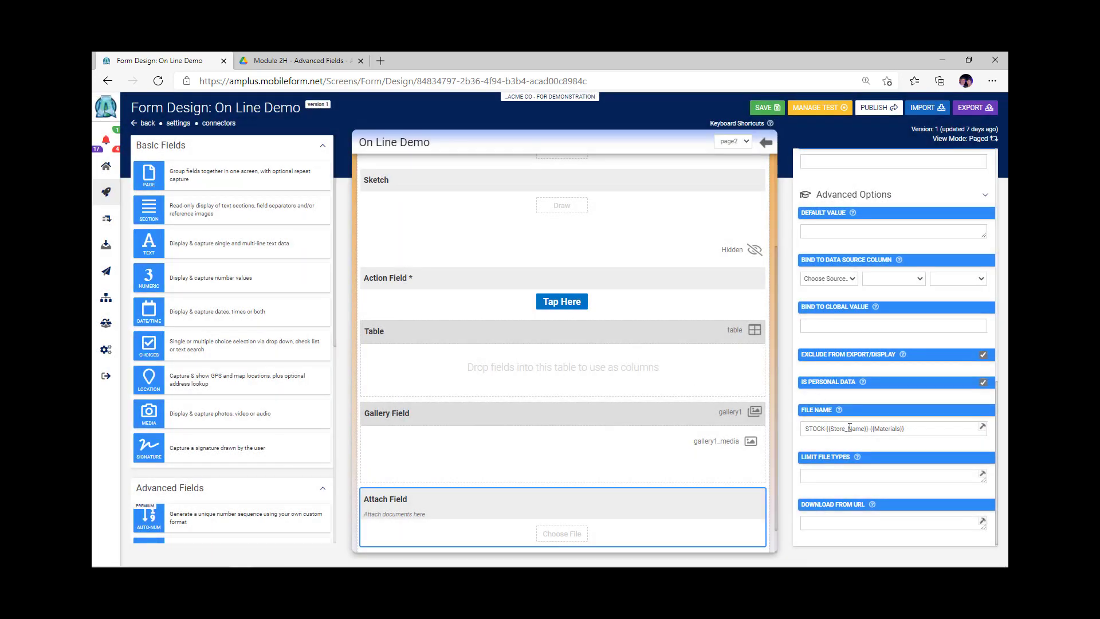
left_click(765, 144)
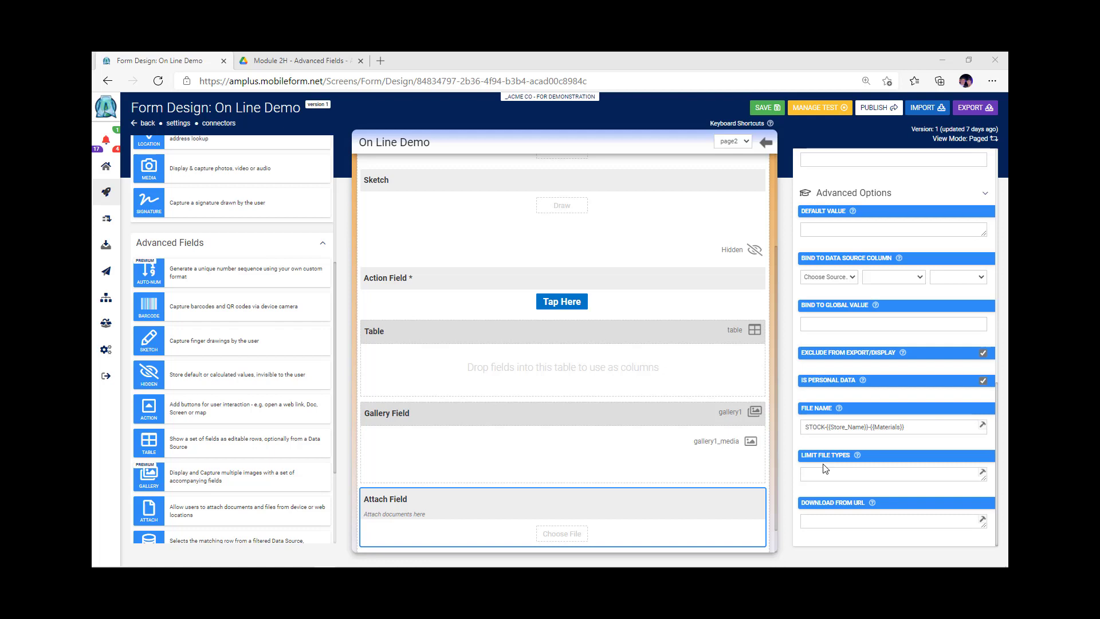
left_click(835, 502)
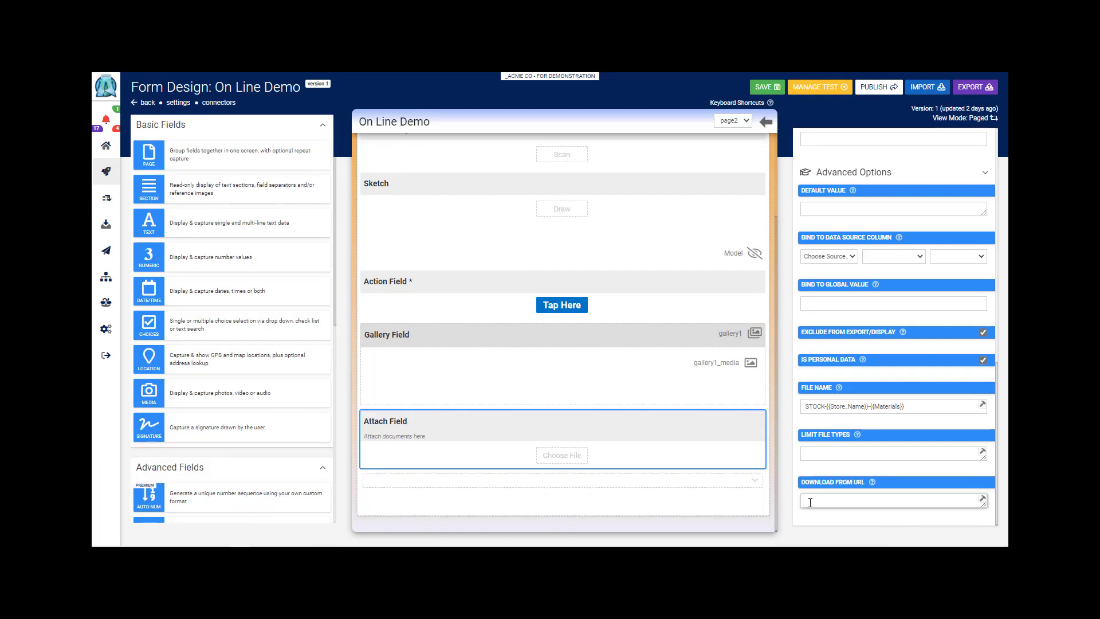
type("https://{{")
type("Materials}}/getimage")
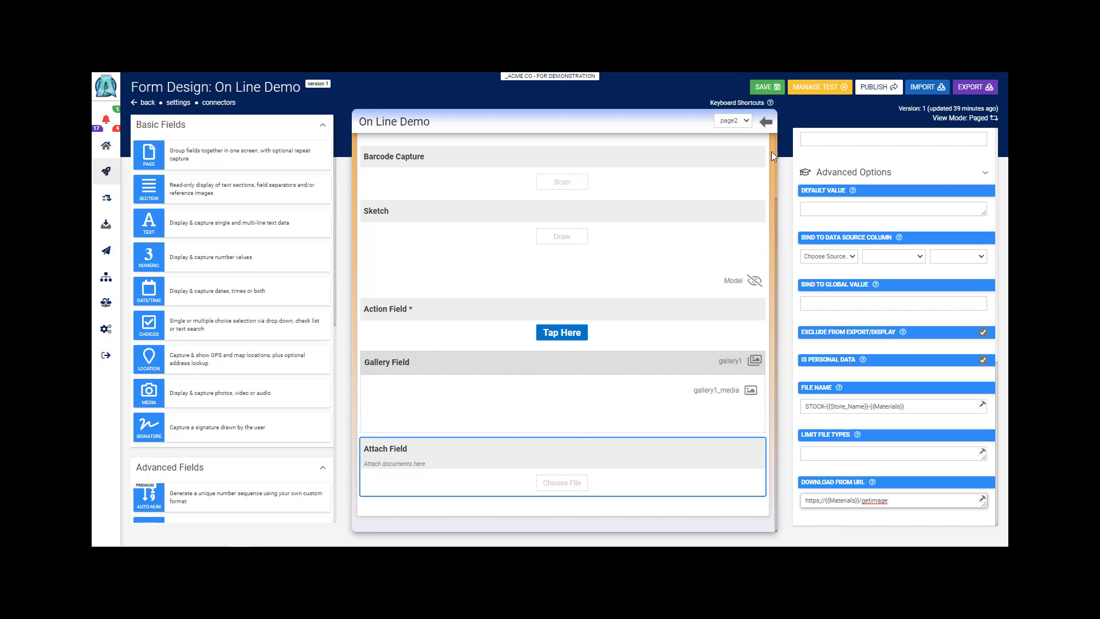
View the fields on page1 and return to the Attach Field's advanced options on page2
left_click(766, 122)
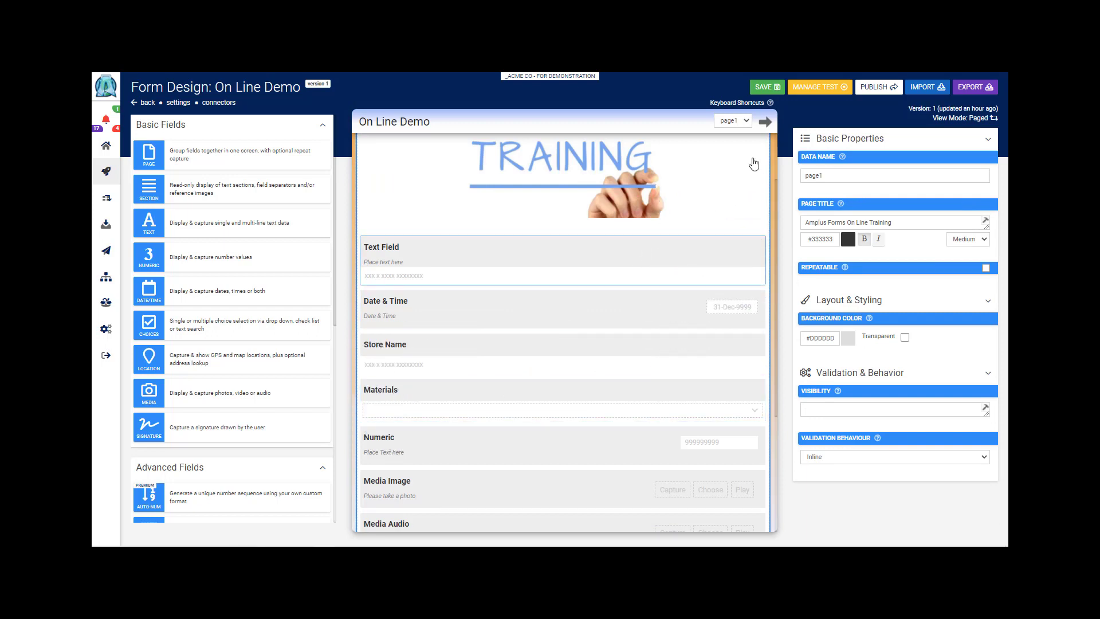
left_click(765, 122)
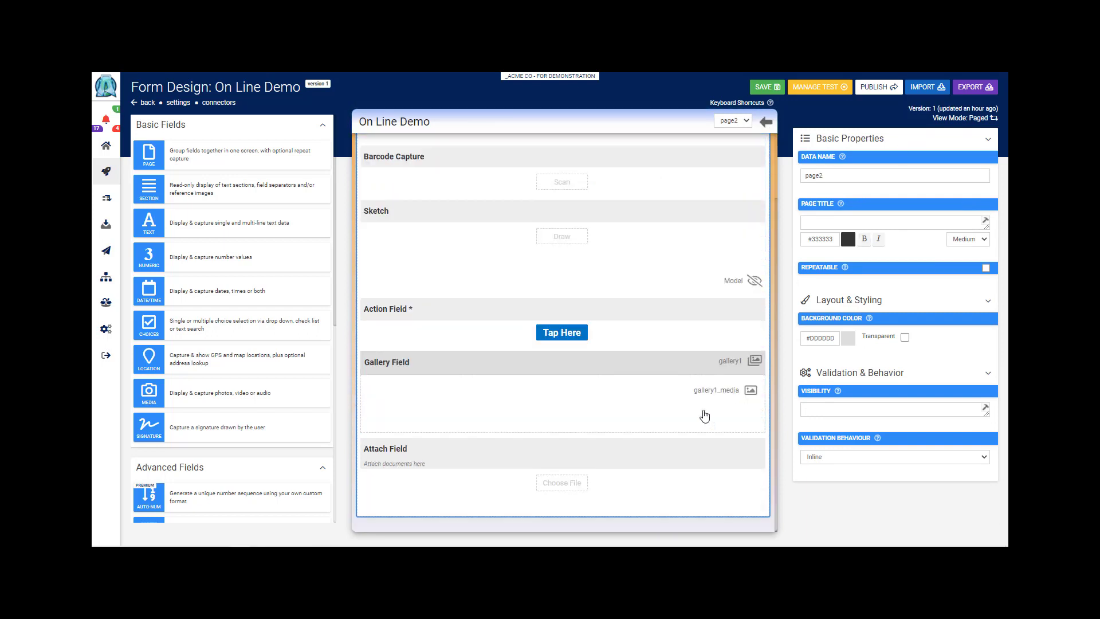
left_click(634, 501)
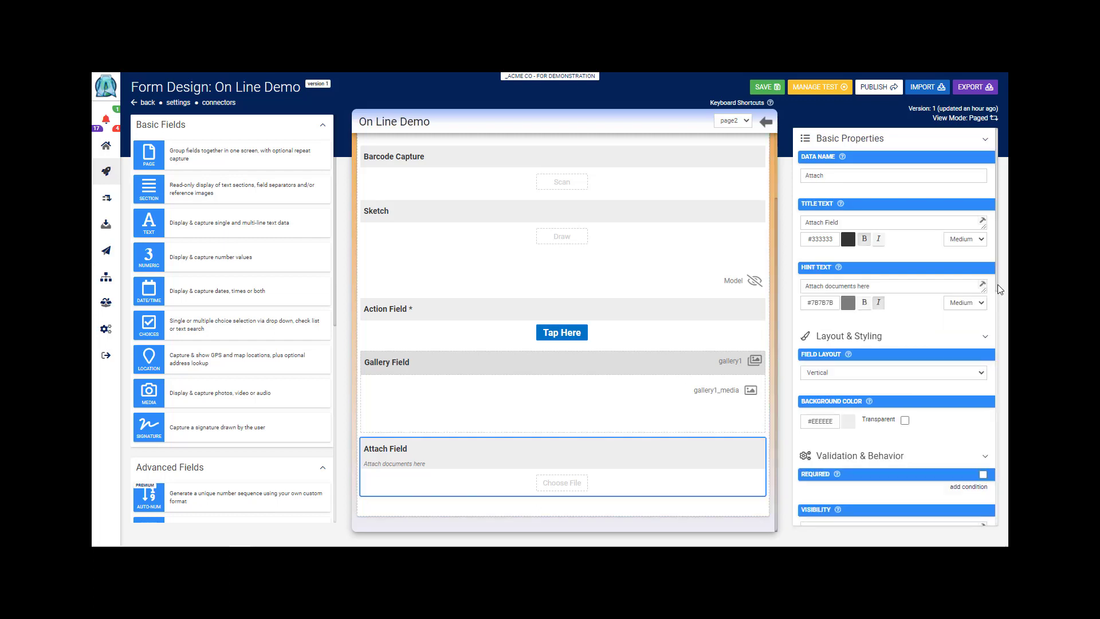
scroll(832, 518, "down", 10)
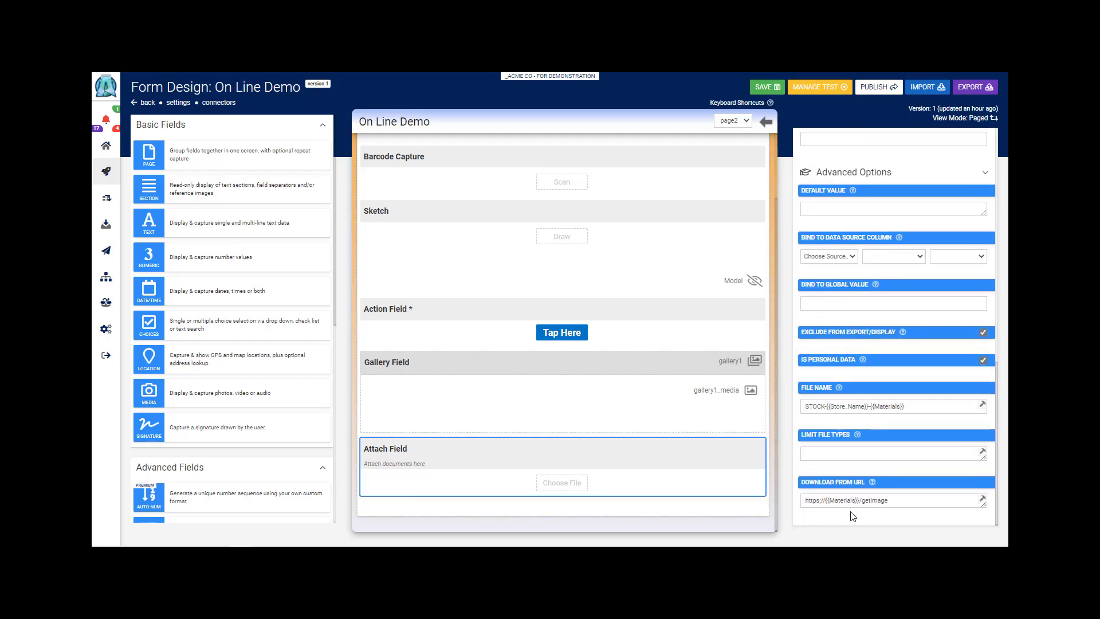